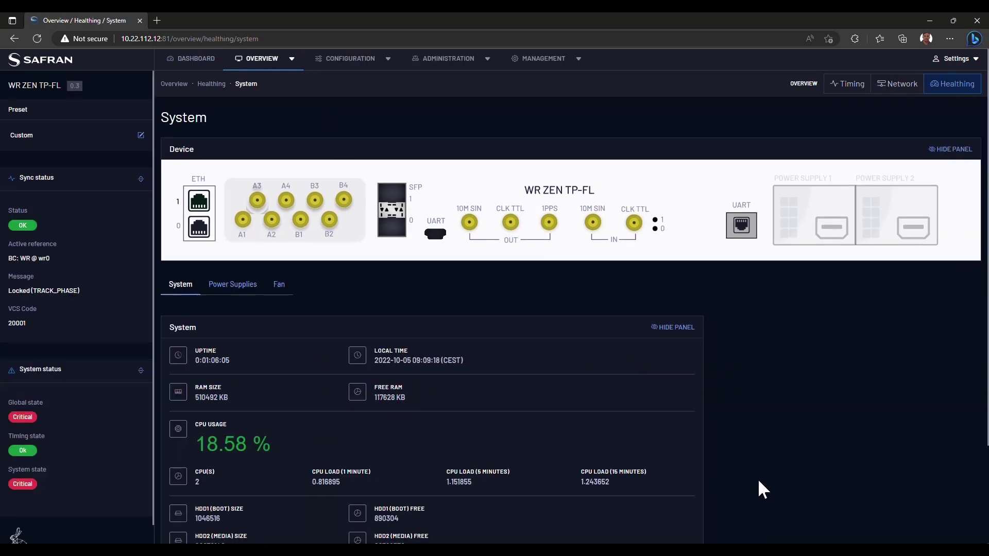
scroll(760, 486, down, 2)
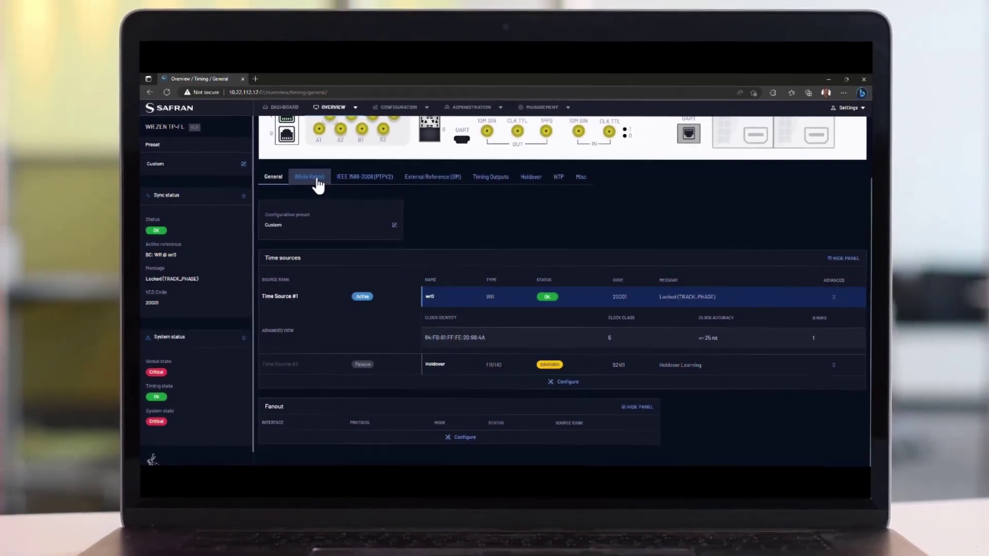
Show the White Rabbit status page with wr0 and wr1 interfaces up and locked to reference
click(320, 184)
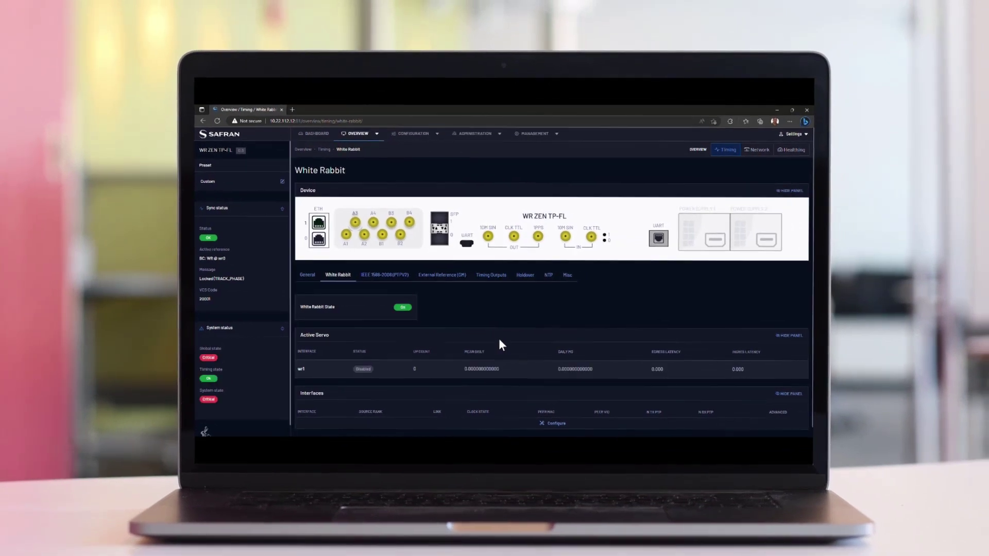
scroll(498, 338, down, 1)
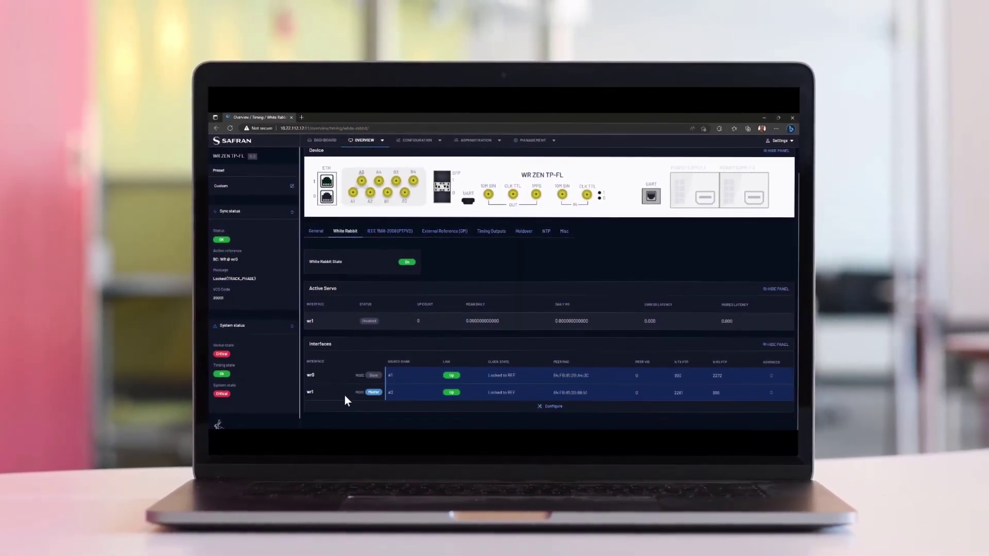